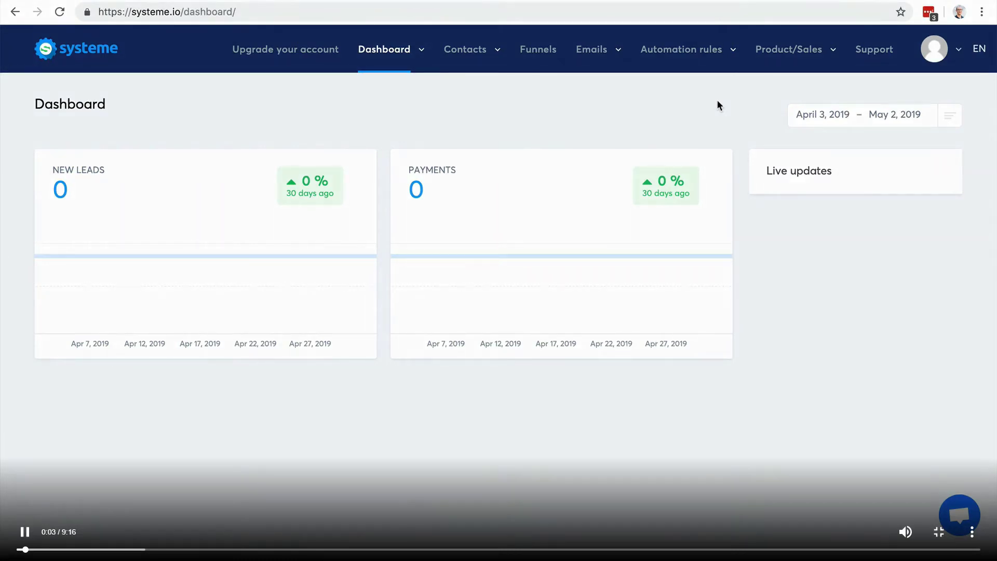
# Go to Automation rules > Rules to view the existing Blog-leads tagging rule.
pyautogui.moveTo(697, 55)
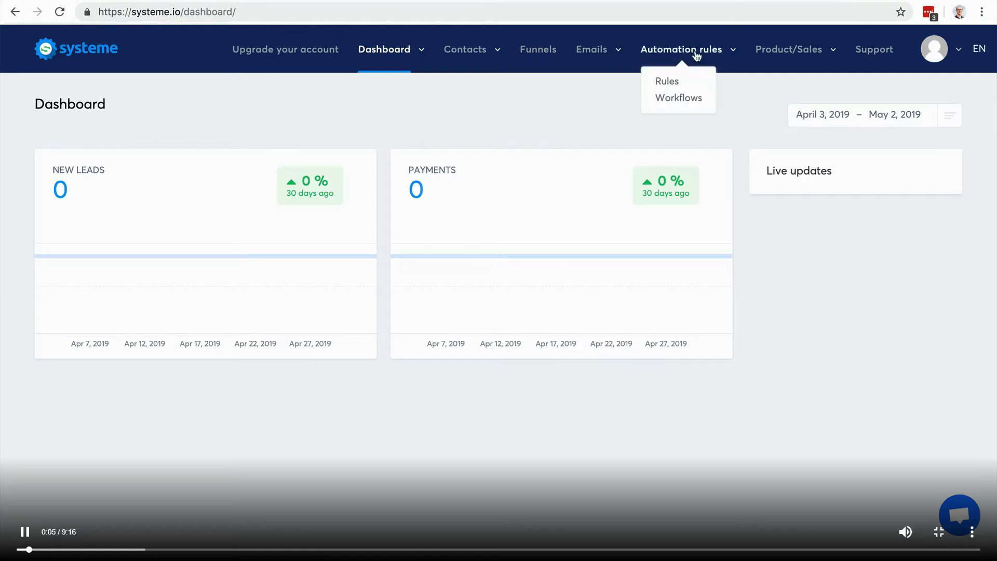
pyautogui.click(670, 83)
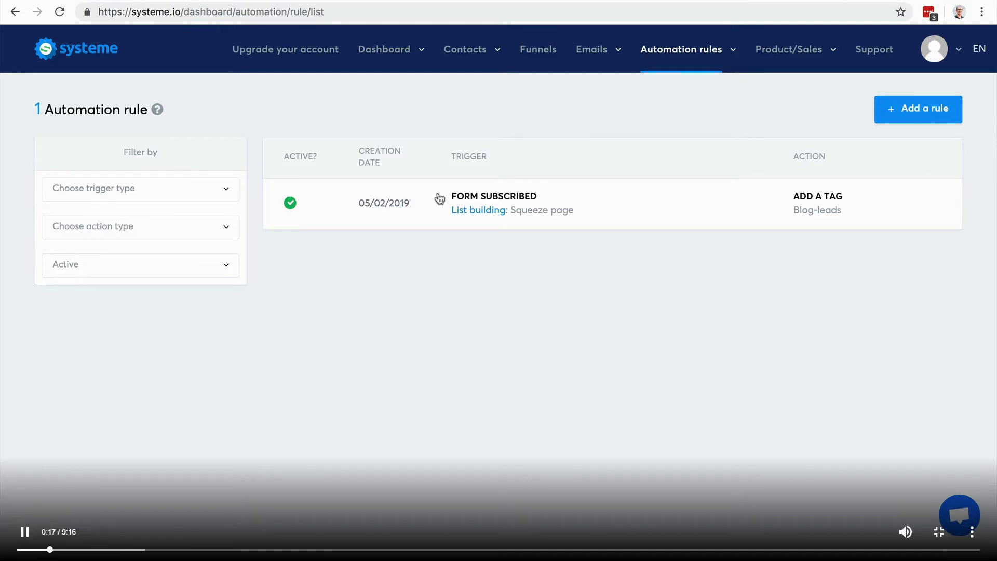
# Filter the rule list by the Tag added trigger and the Blog-leads tag.
pyautogui.click(162, 194)
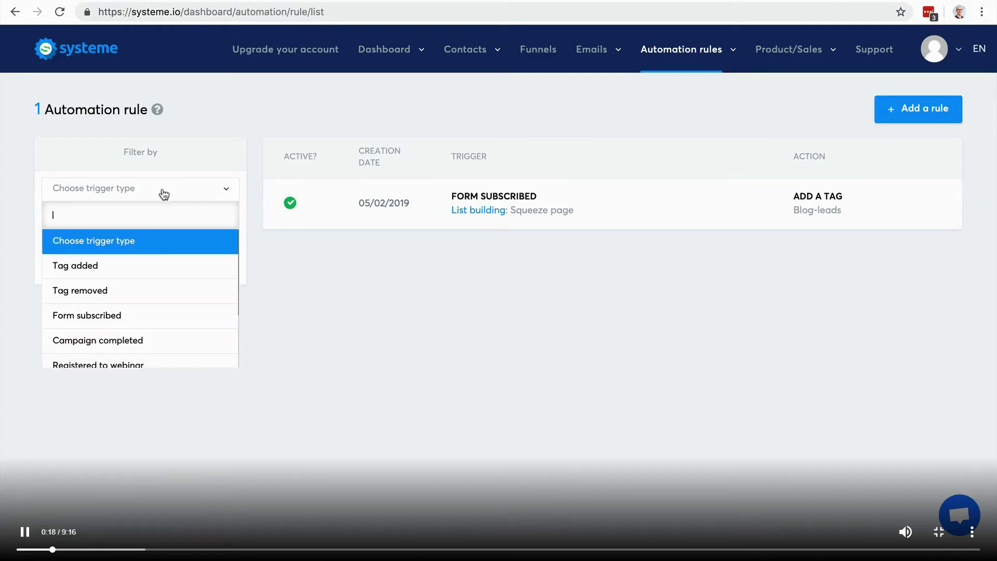
pyautogui.click(158, 264)
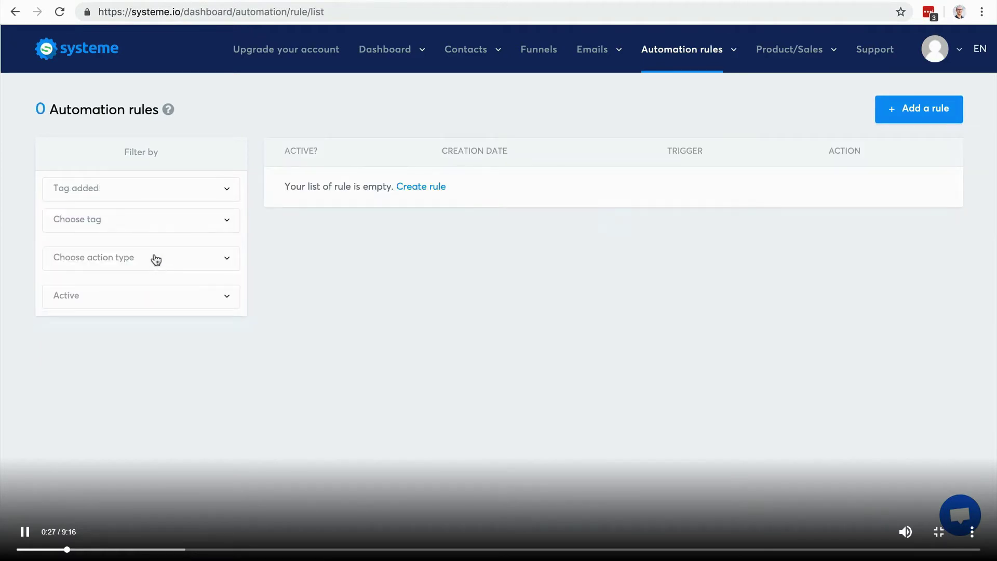
pyautogui.click(141, 224)
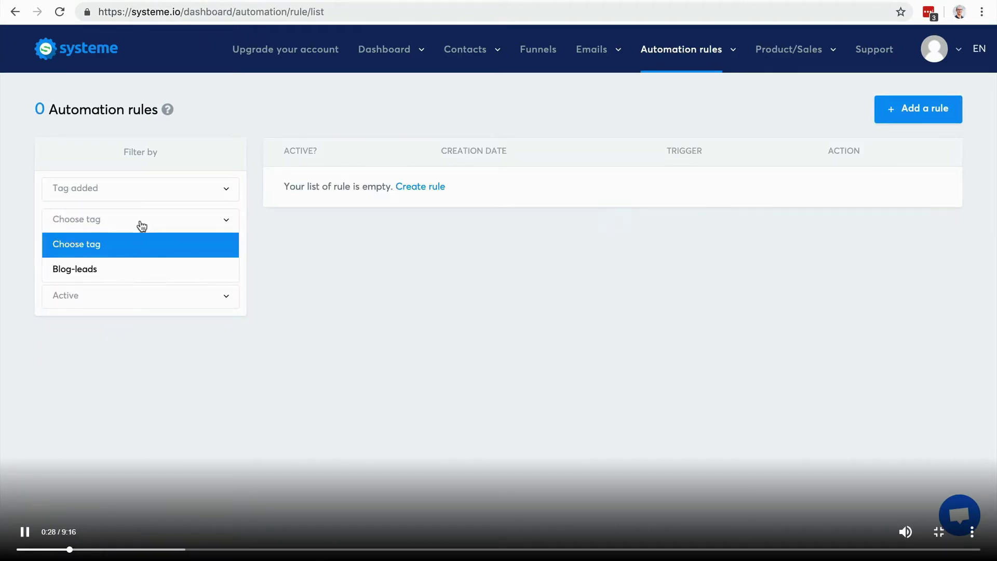
pyautogui.click(118, 267)
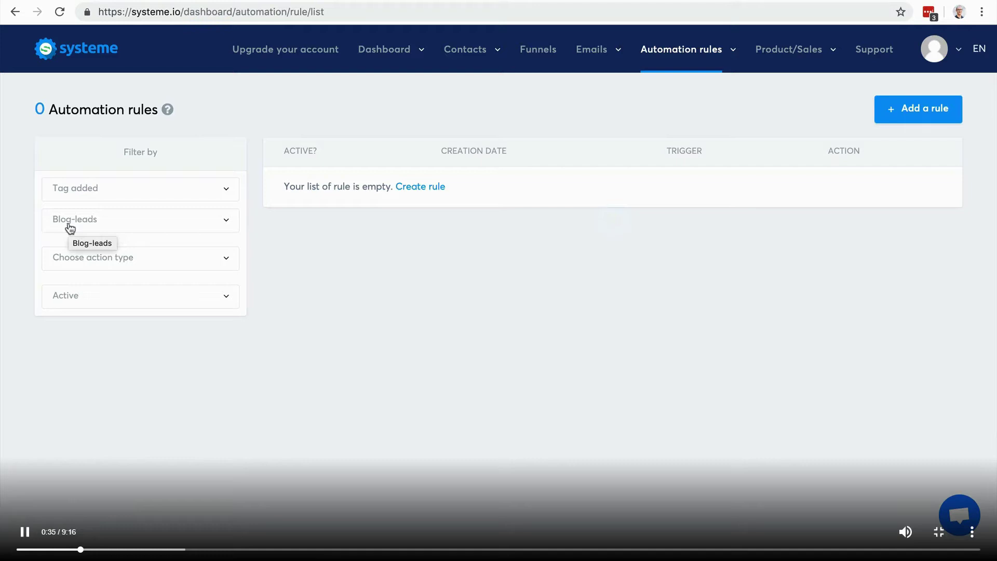
# Clear the trigger filter and filter instead by the Add a tag action and the Blog-leads tag.
pyautogui.click(117, 195)
pyautogui.click(117, 239)
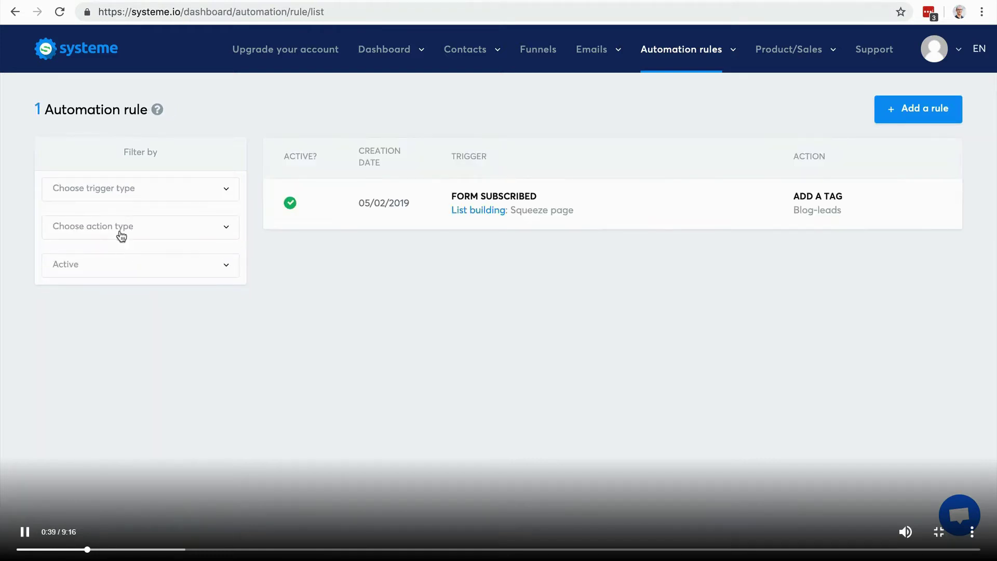
pyautogui.click(121, 233)
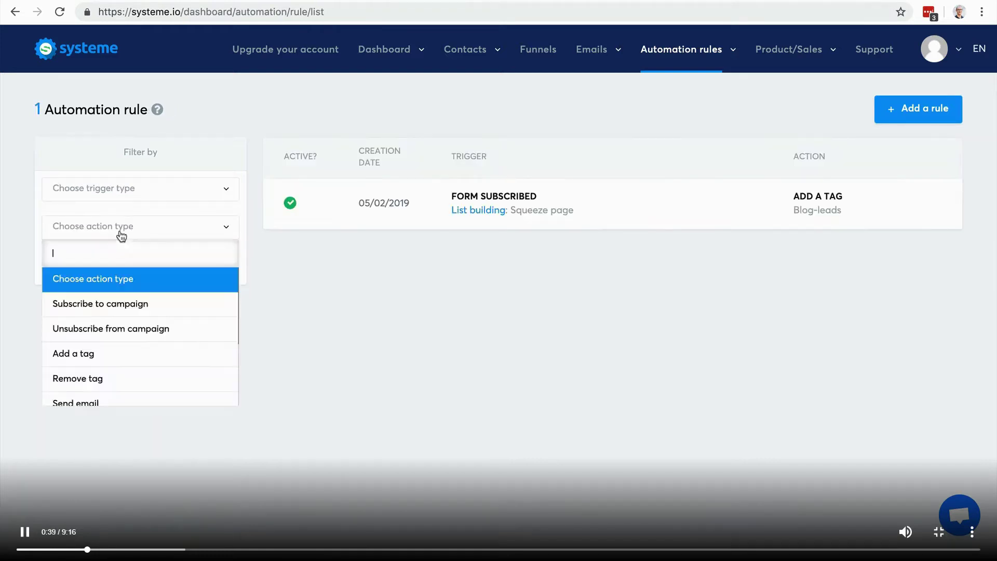
pyautogui.click(128, 356)
pyautogui.click(124, 301)
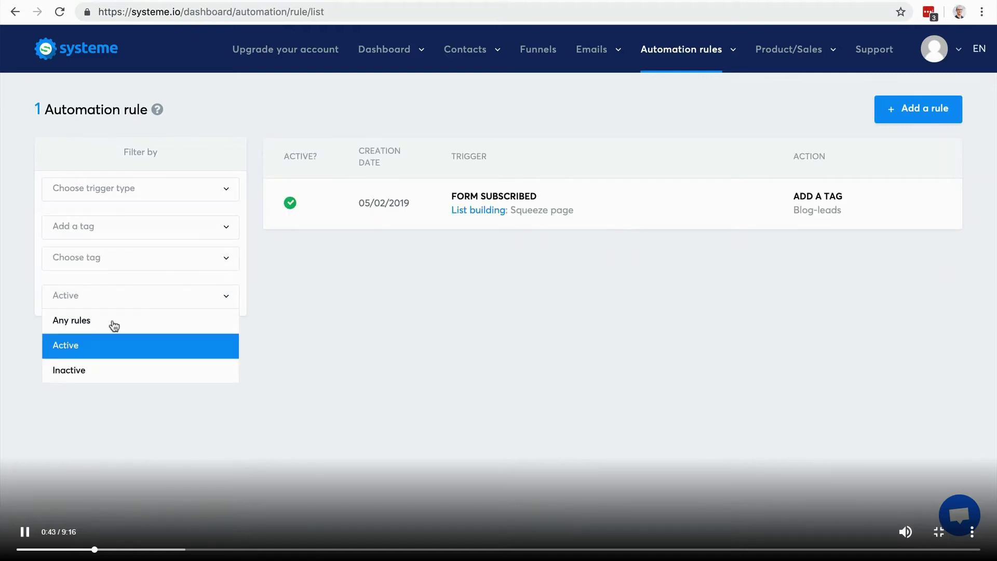
pyautogui.click(300, 347)
pyautogui.click(138, 260)
pyautogui.click(117, 306)
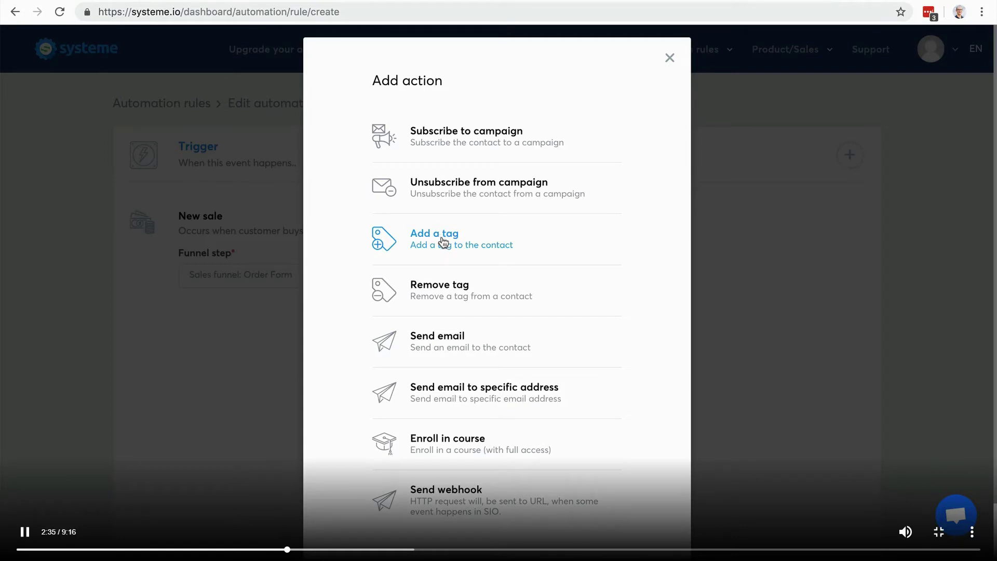
# Add a Subscribe to campaign action for '5 day coaching course' and save the rule.
pyautogui.click(461, 147)
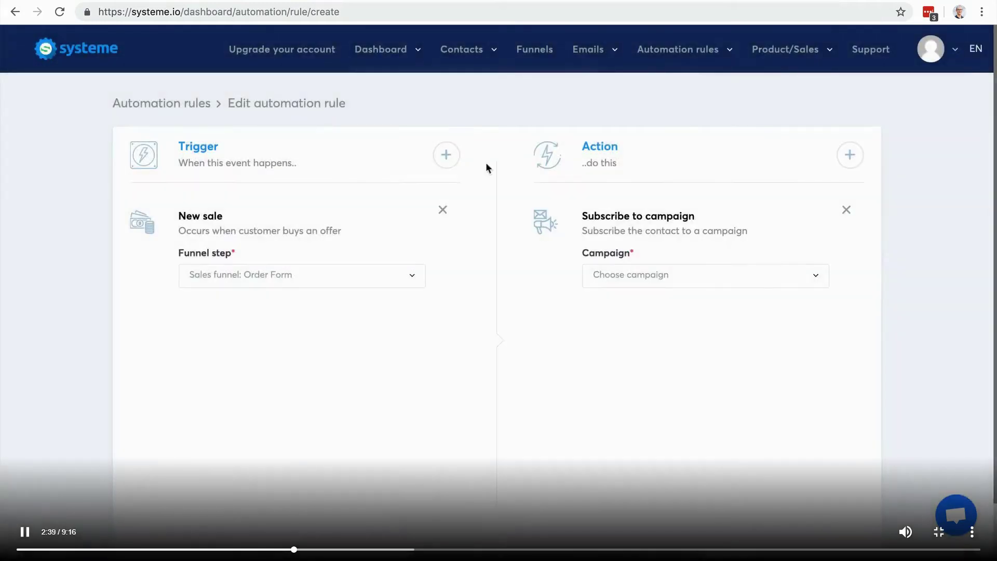
pyautogui.click(745, 277)
pyautogui.click(731, 319)
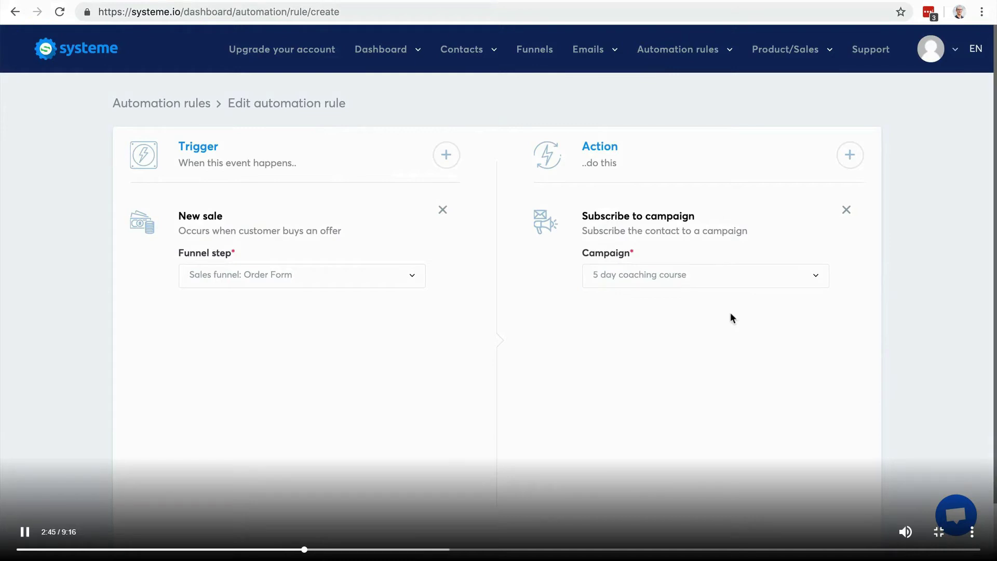
pyautogui.scroll(-2, 731, 313)
pyautogui.click(816, 512)
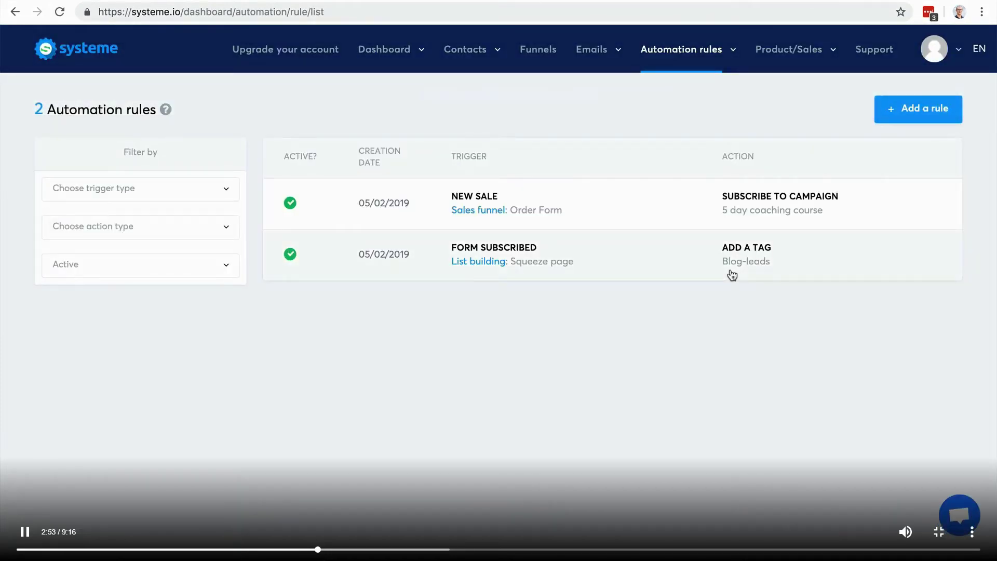
# Open the New sale rule, add a Send email action, then remove it.
pyautogui.click(737, 218)
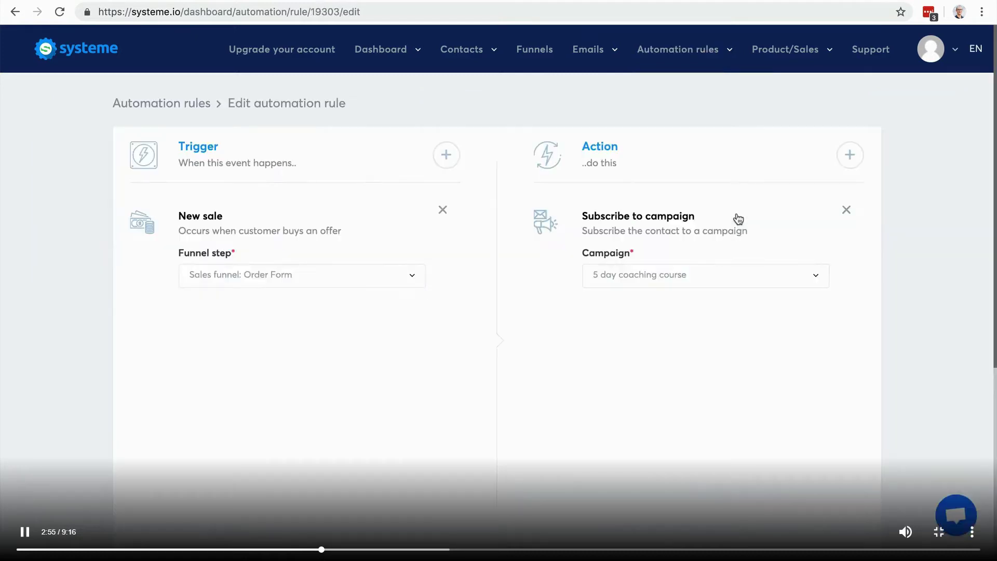
pyautogui.click(849, 156)
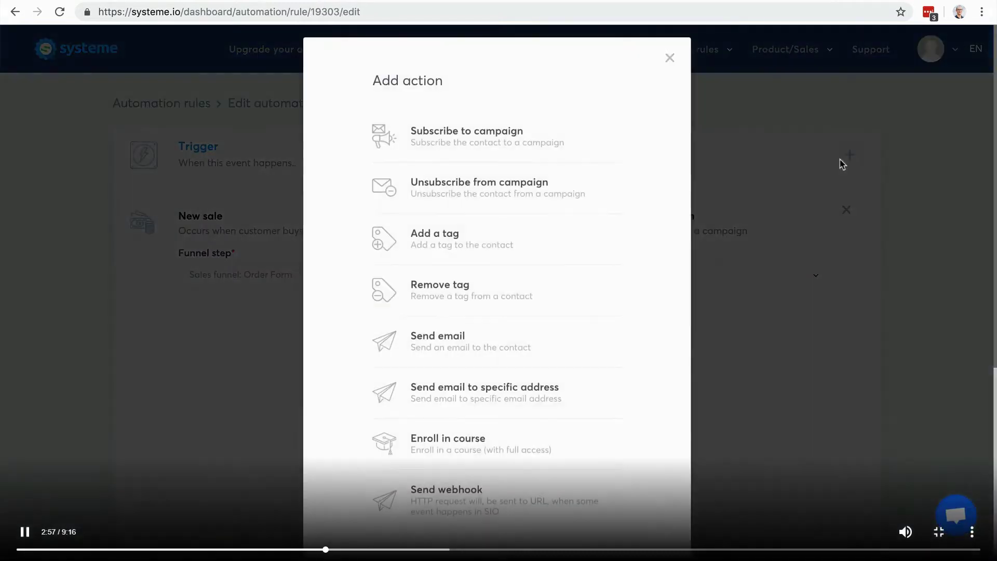
pyautogui.click(461, 337)
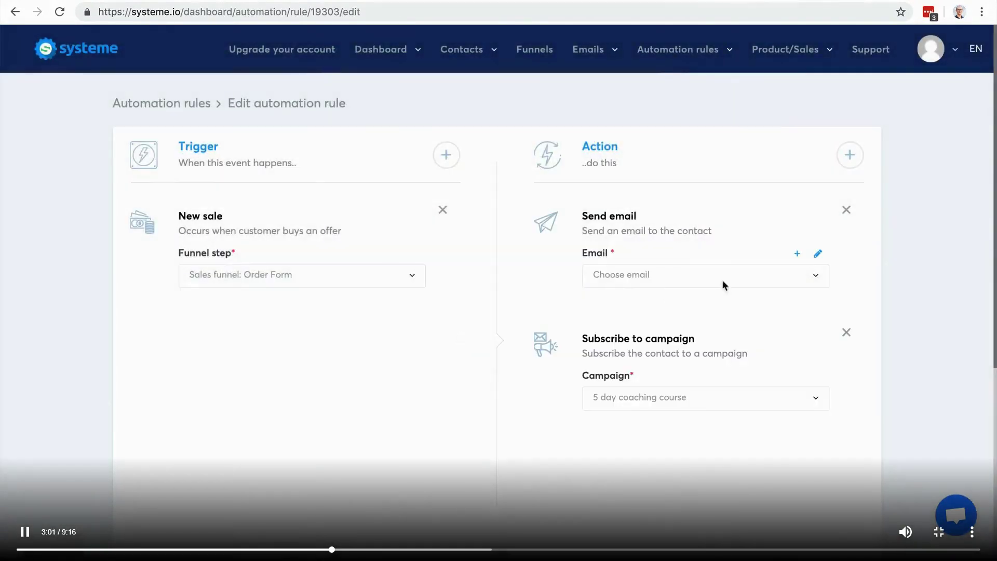
pyautogui.click(740, 283)
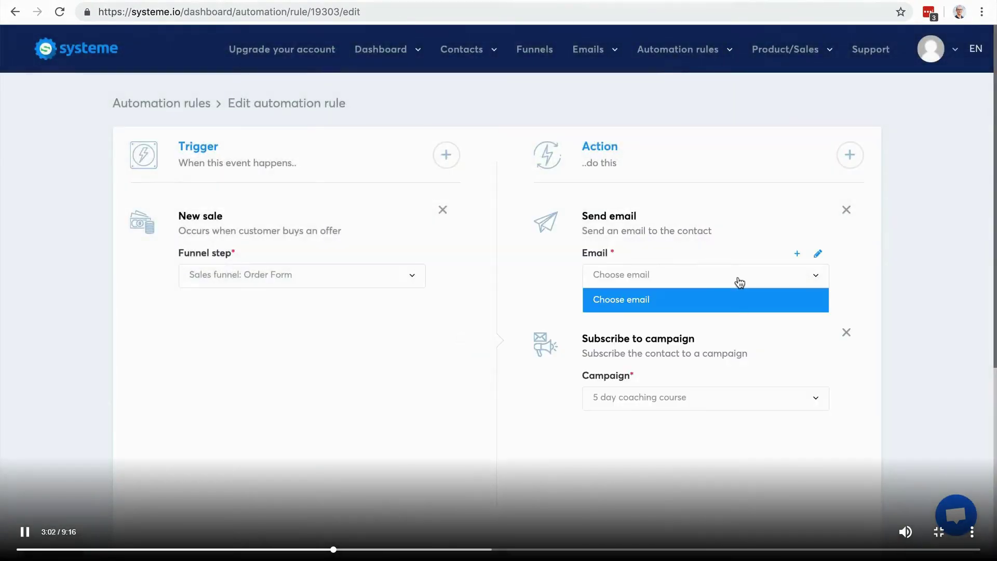
pyautogui.click(867, 288)
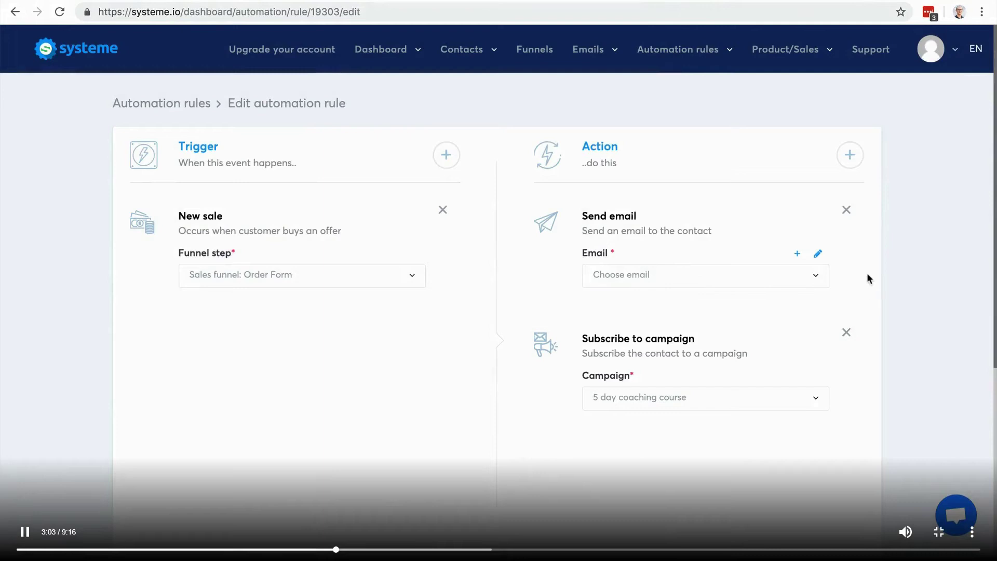
pyautogui.click(847, 210)
# Add a Send email to specific address action to the rule.
pyautogui.click(849, 155)
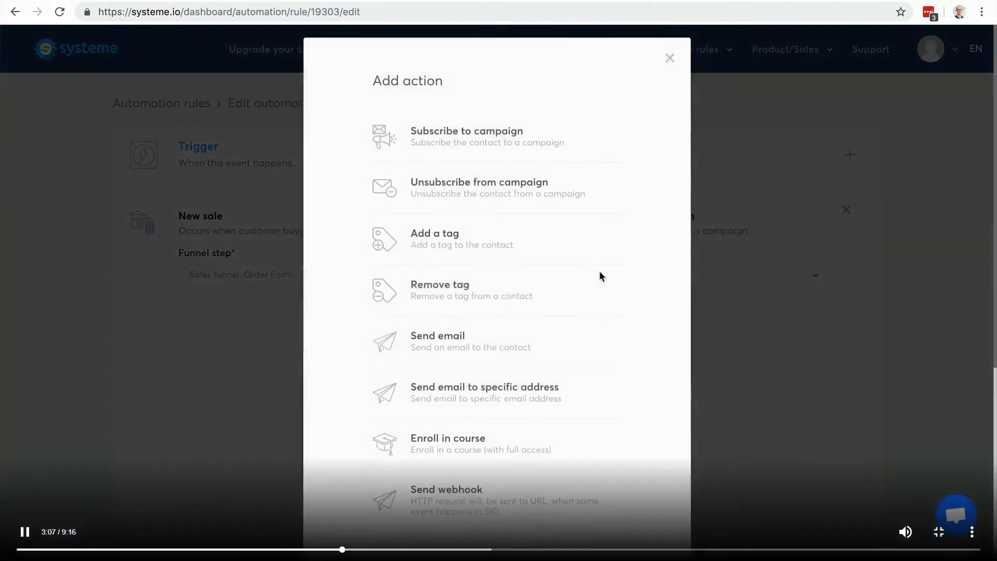
pyautogui.click(486, 398)
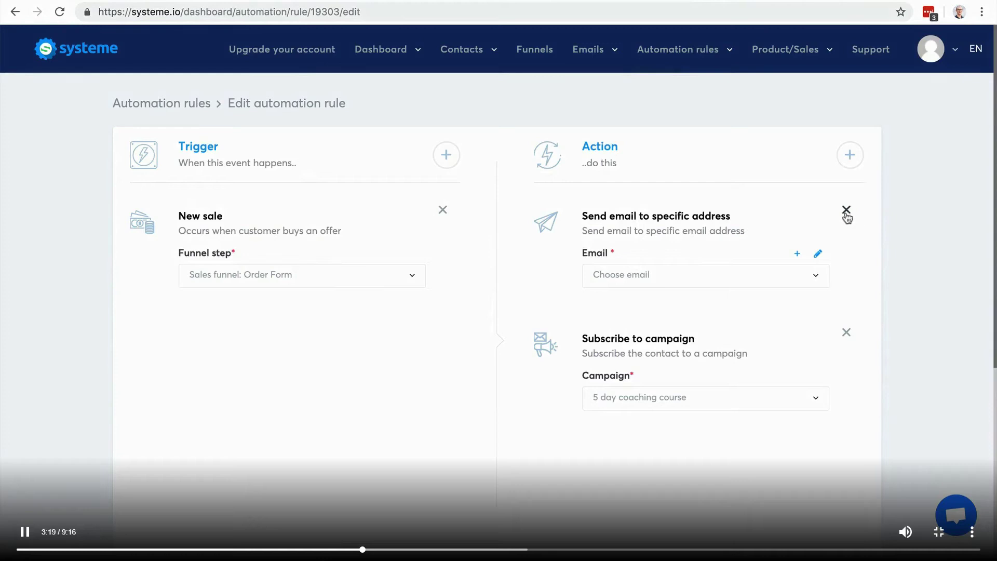
pyautogui.scroll(-2, 857, 438)
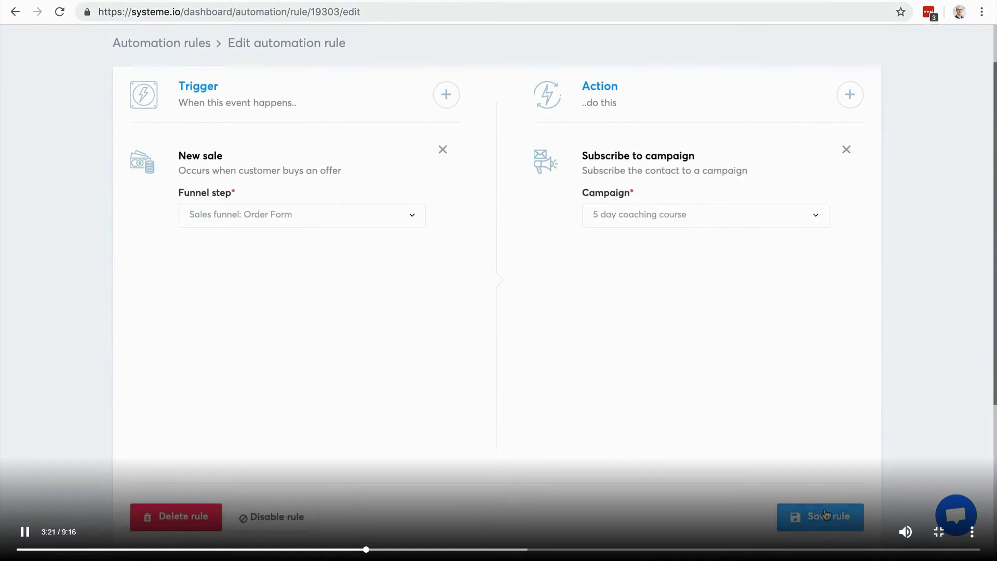
# Save the rule update and go to Automation rules > Workflows.
pyautogui.click(826, 515)
pyautogui.moveTo(681, 49)
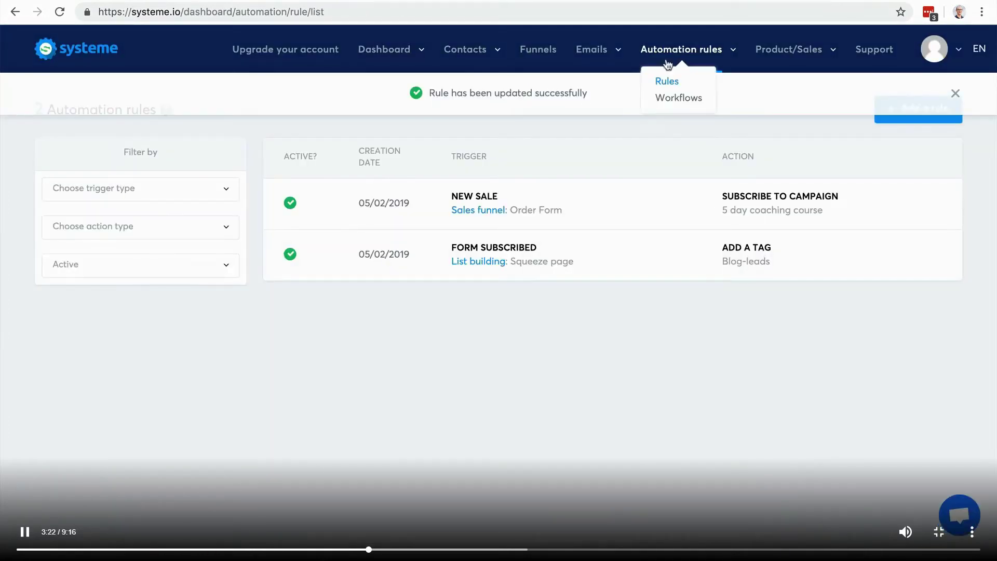
pyautogui.click(676, 97)
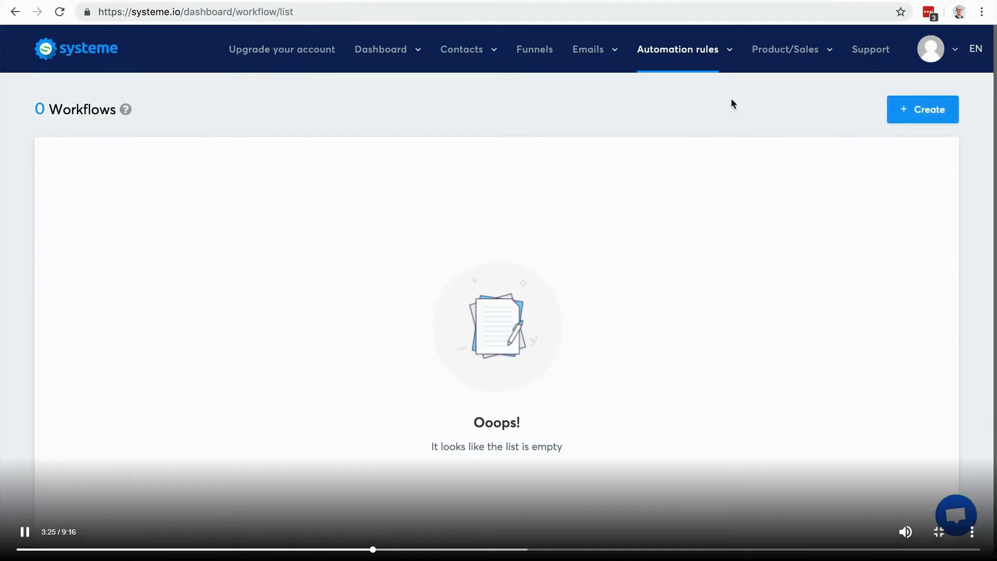
# Create a new workflow named 'Test'.
pyautogui.click(923, 108)
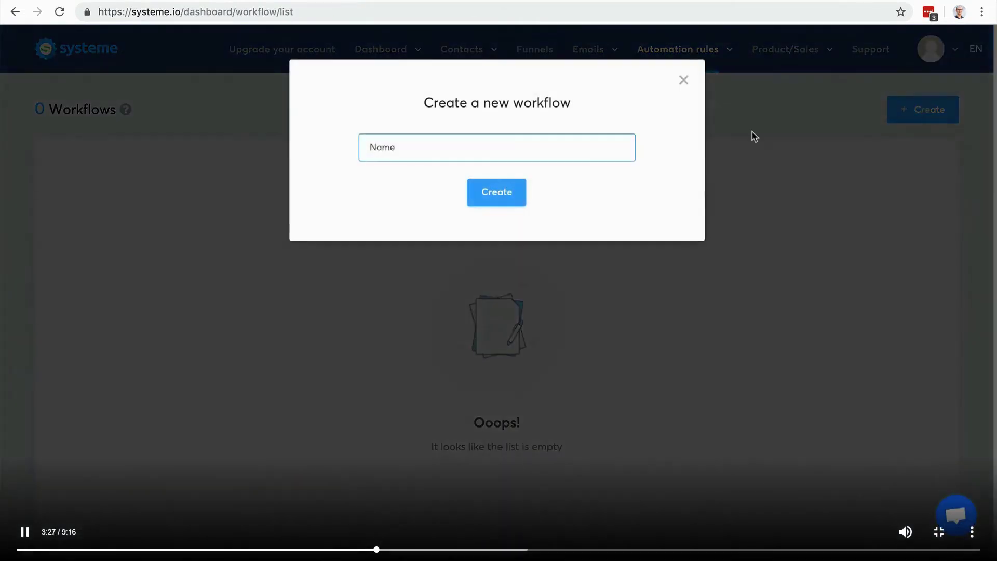
pyautogui.write('Test')
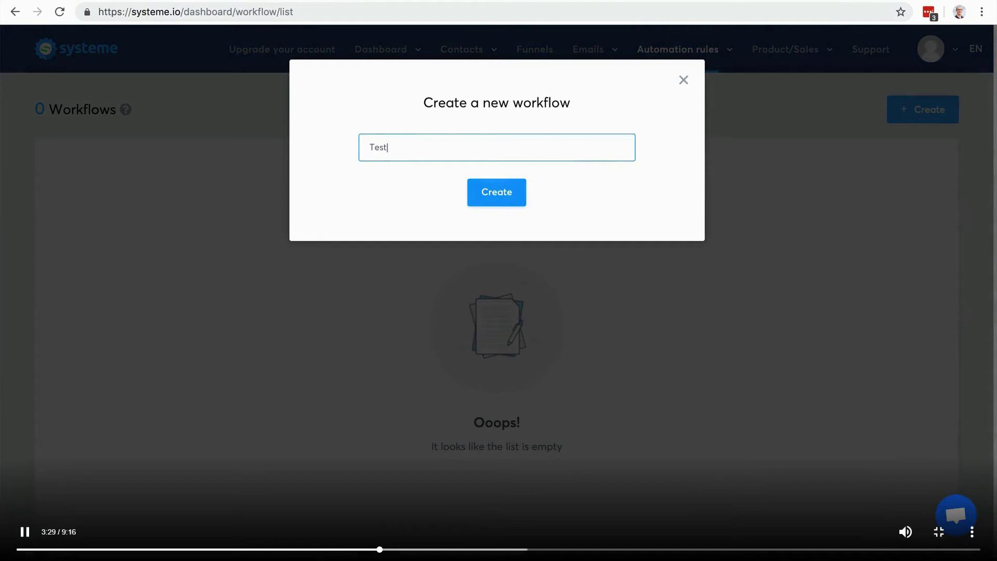
pyautogui.press('BackSpace')
pyautogui.press('BackSpace')
pyautogui.press('BackSpace')
pyautogui.press('BackSpace')
pyautogui.write('Test')
pyautogui.click(500, 193)
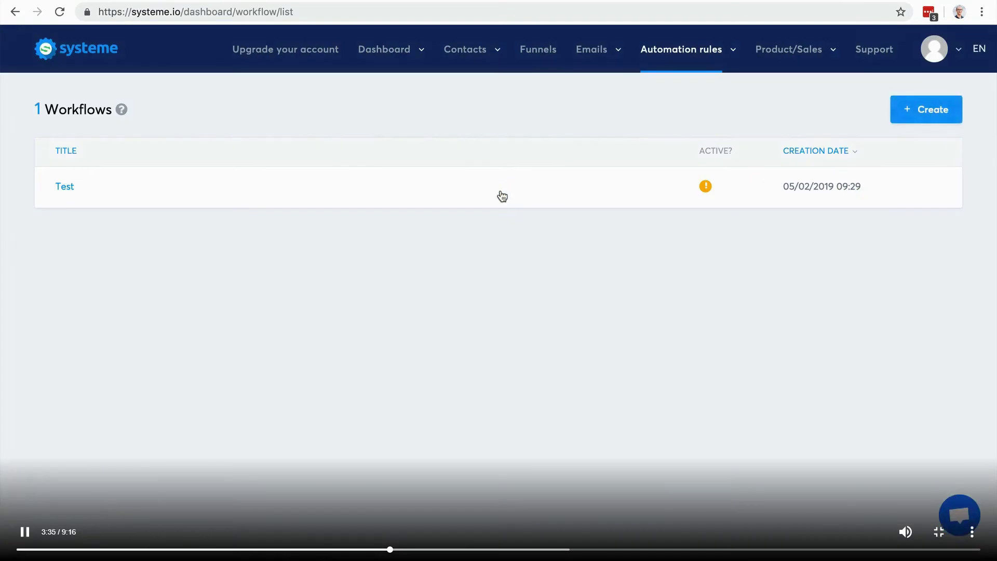
# Open the Test workflow and give it a New sale trigger on the Order Form funnel step.
pyautogui.click(67, 188)
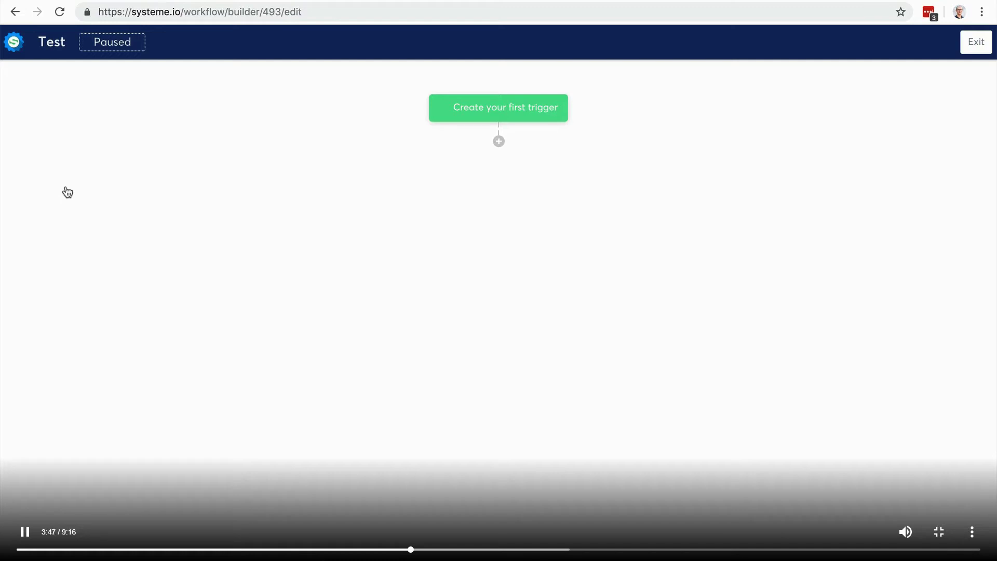
pyautogui.click(491, 113)
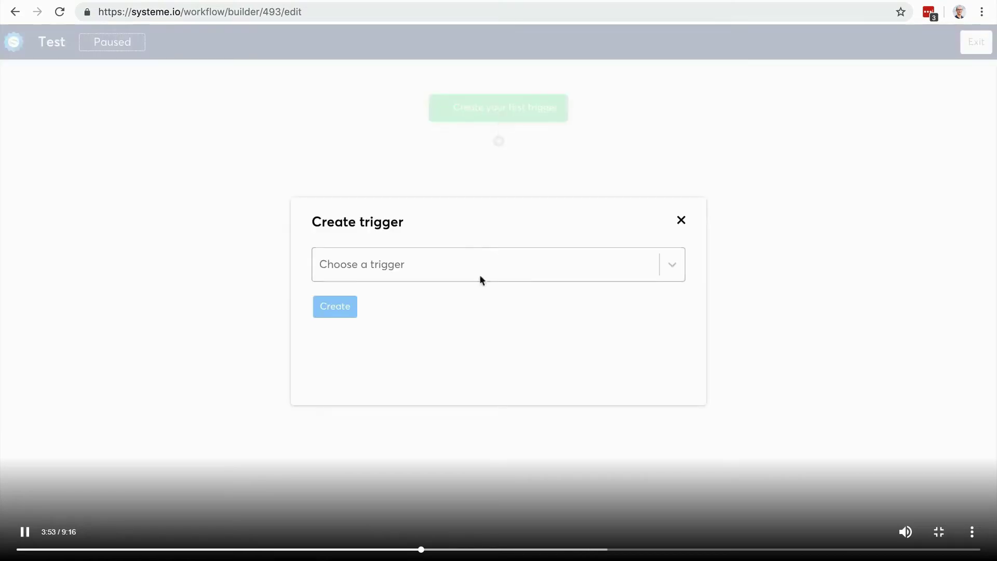
pyautogui.click(491, 260)
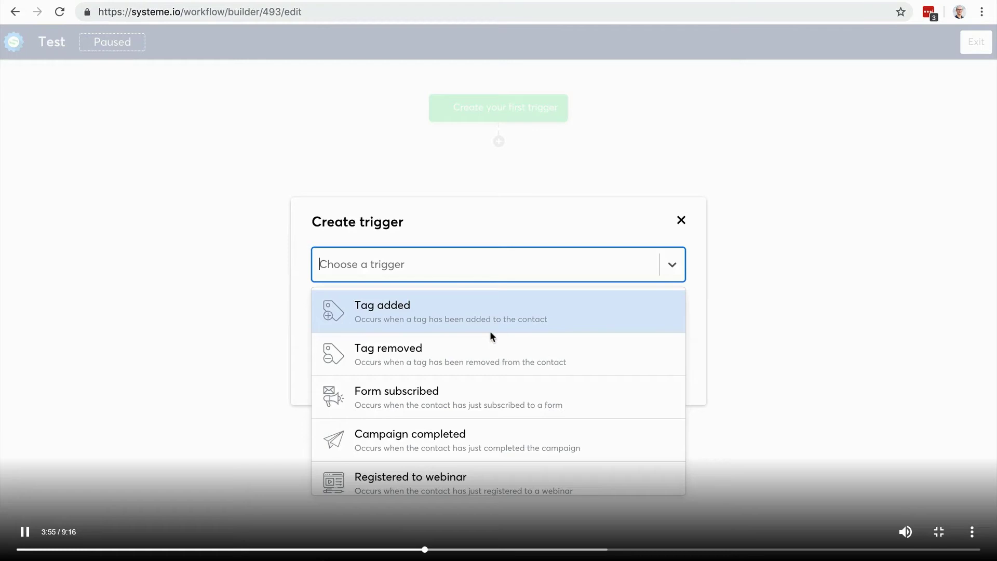
pyautogui.scroll(-1, 491, 331)
pyautogui.scroll(-2, 491, 331)
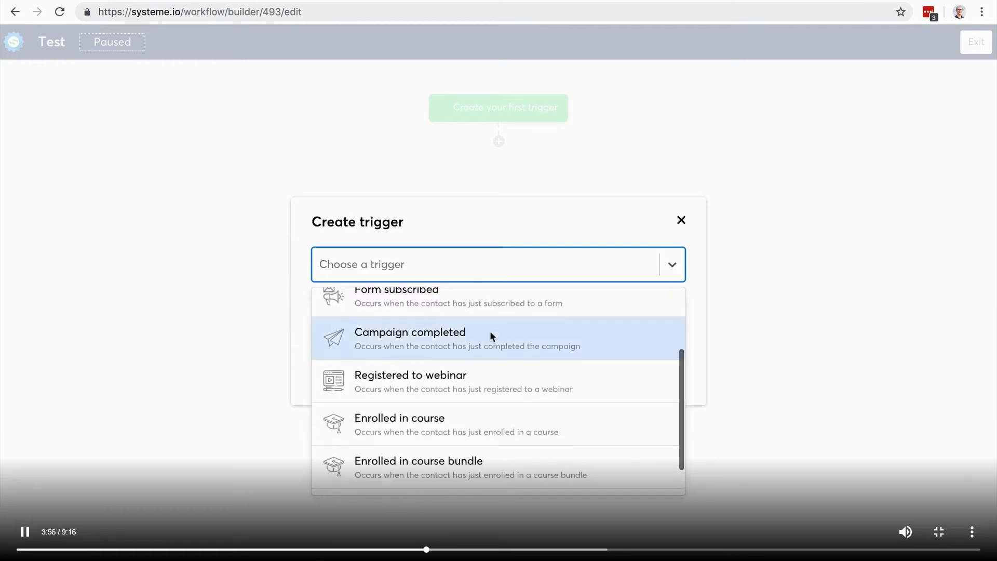
pyautogui.click(479, 307)
pyautogui.click(498, 263)
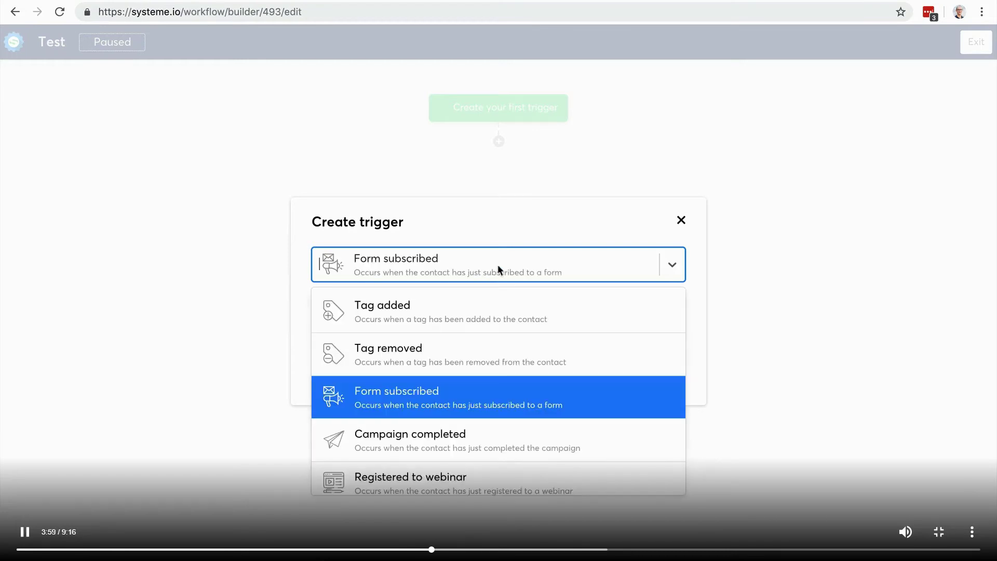
pyautogui.scroll(-3, 492, 382)
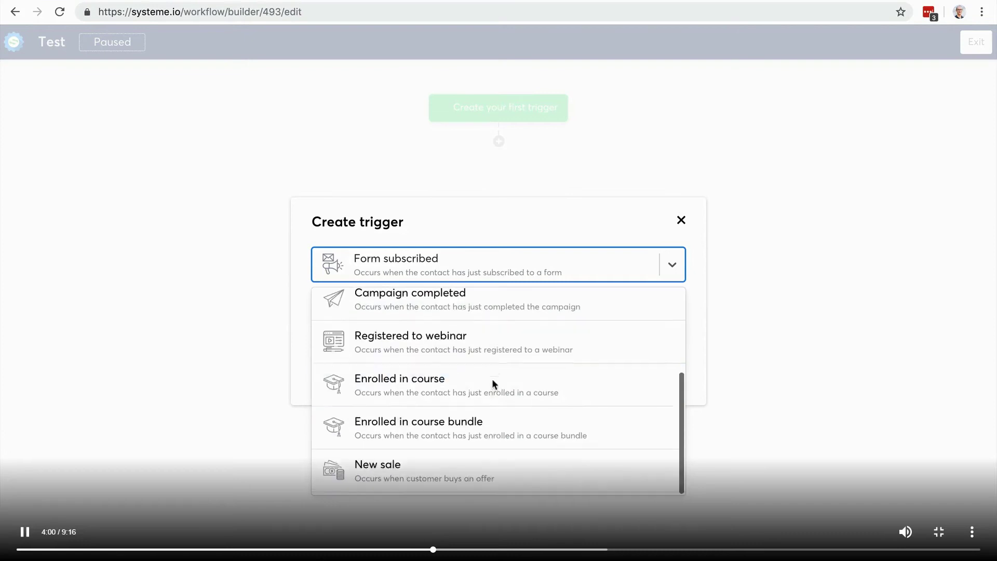
pyautogui.click(483, 474)
pyautogui.click(409, 315)
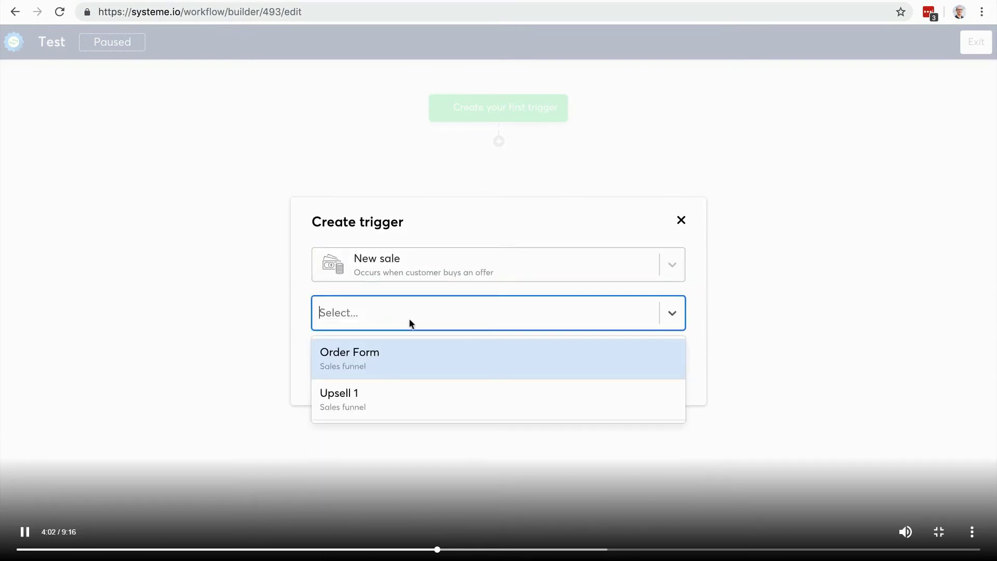
pyautogui.click(405, 360)
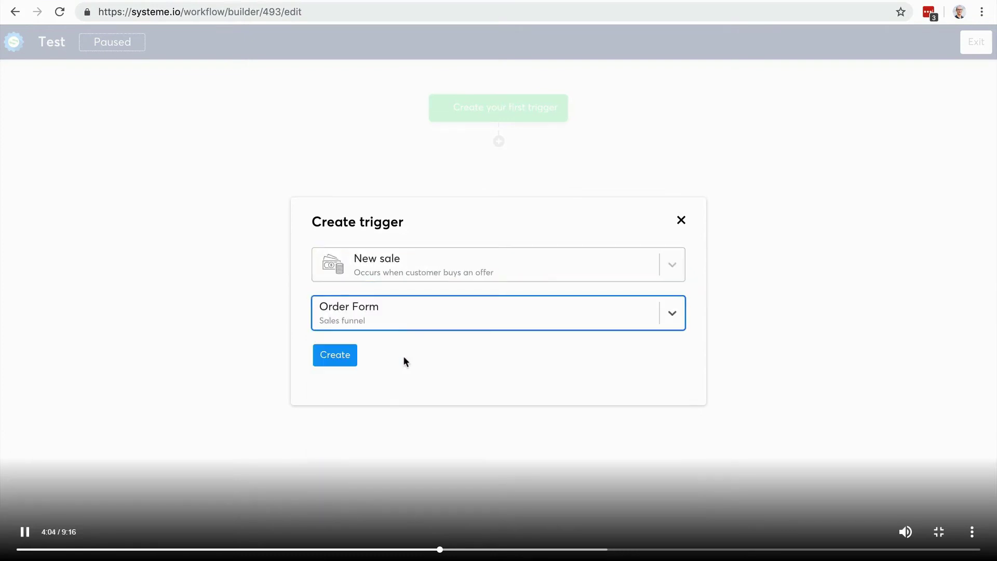
pyautogui.click(336, 357)
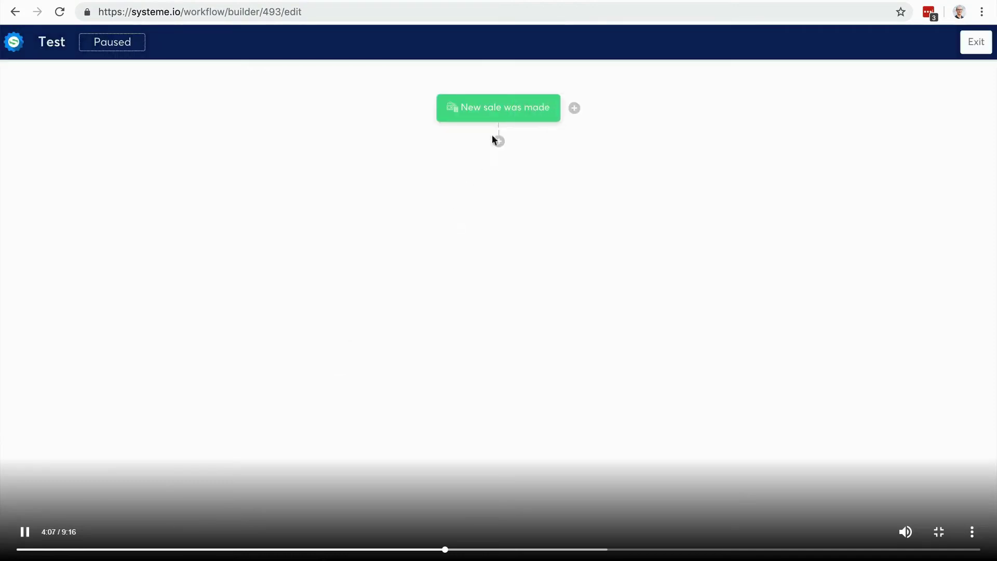
# Add a Wait 1 day delay step after the New sale trigger.
pyautogui.click(498, 141)
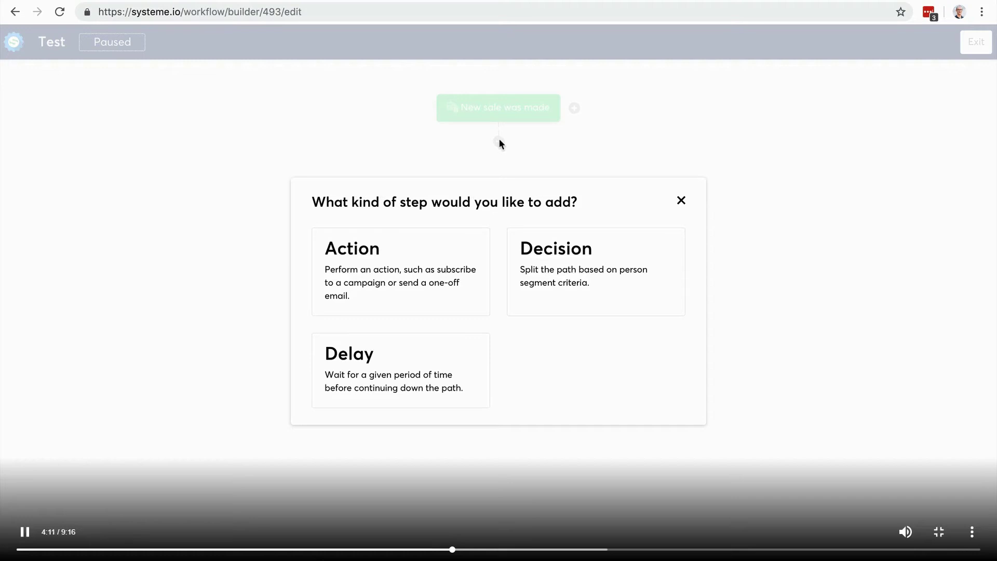
pyautogui.click(408, 347)
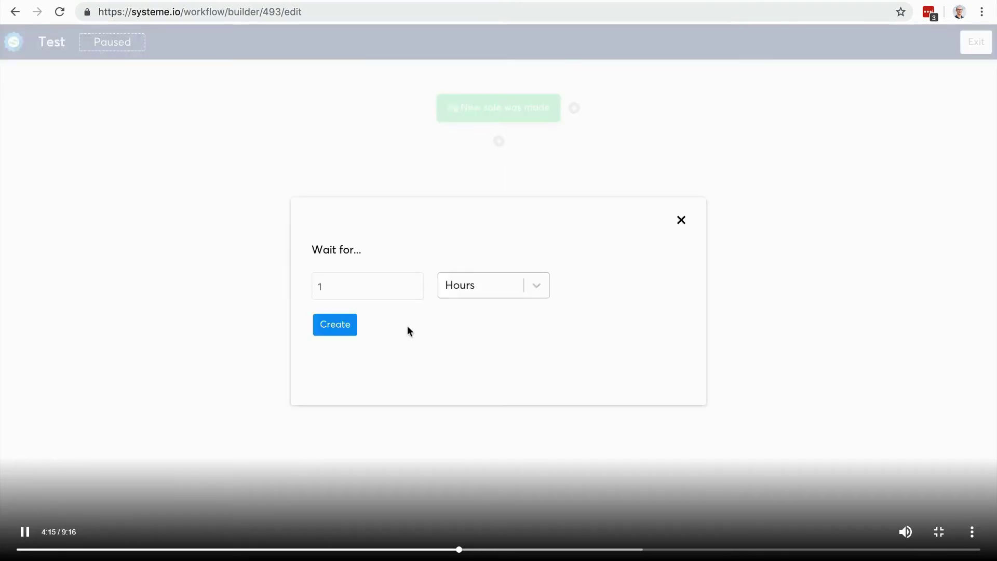
pyautogui.click(481, 283)
pyautogui.click(475, 321)
pyautogui.click(346, 324)
pyautogui.click(499, 207)
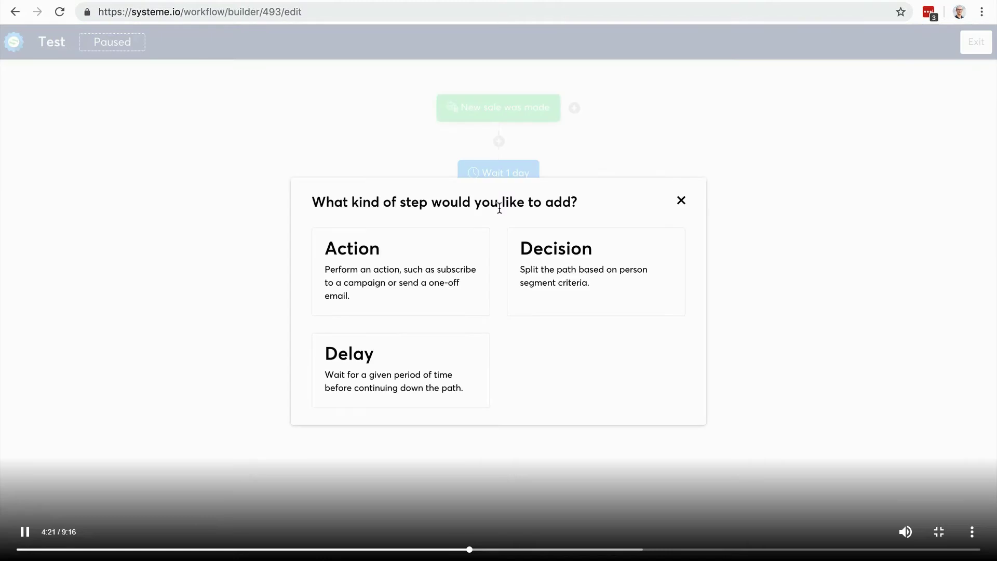
# Add a decision checking whether the contact is tagged with Blog-leads.
pyautogui.click(547, 280)
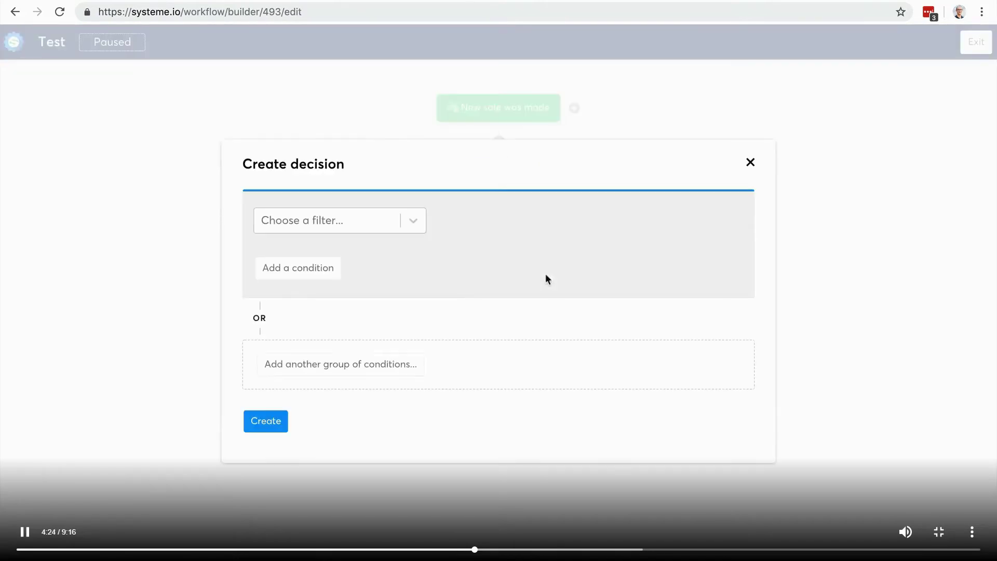
pyautogui.click(383, 221)
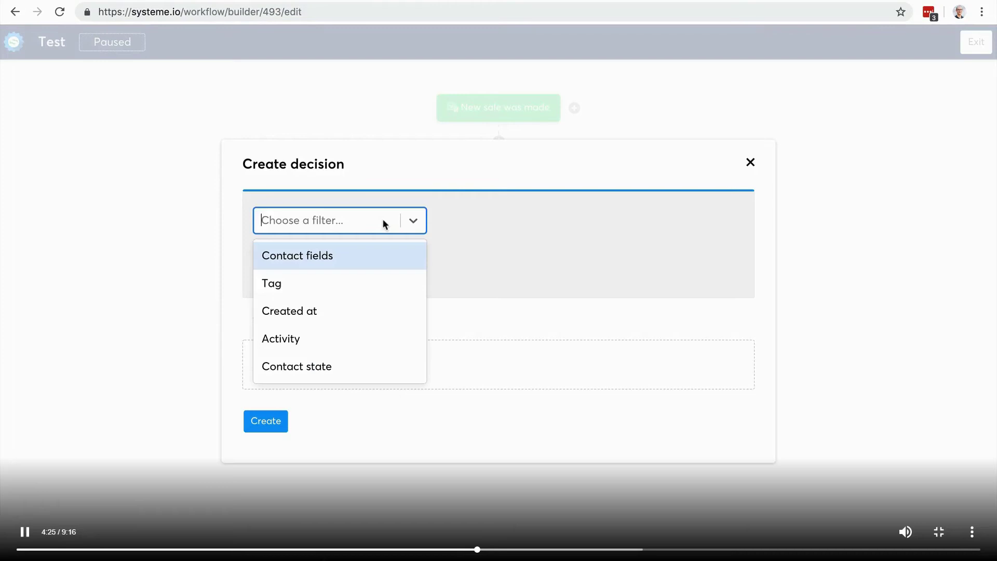
pyautogui.click(327, 282)
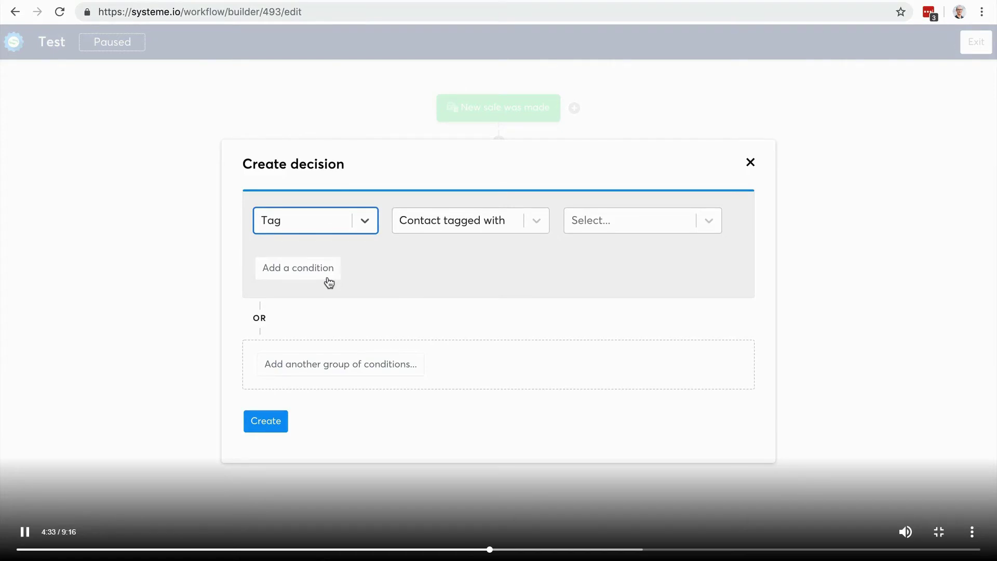
pyautogui.click(627, 220)
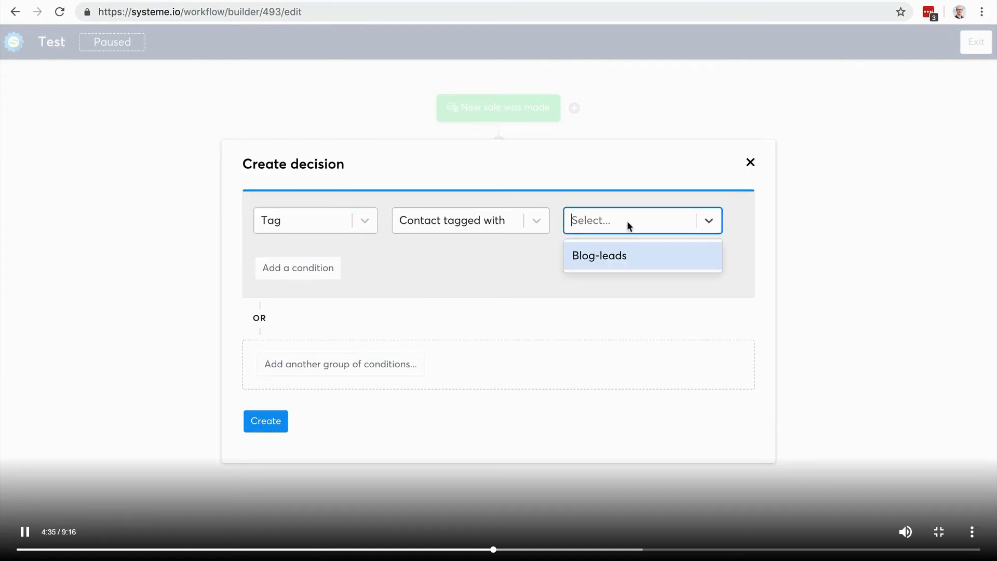
pyautogui.click(625, 256)
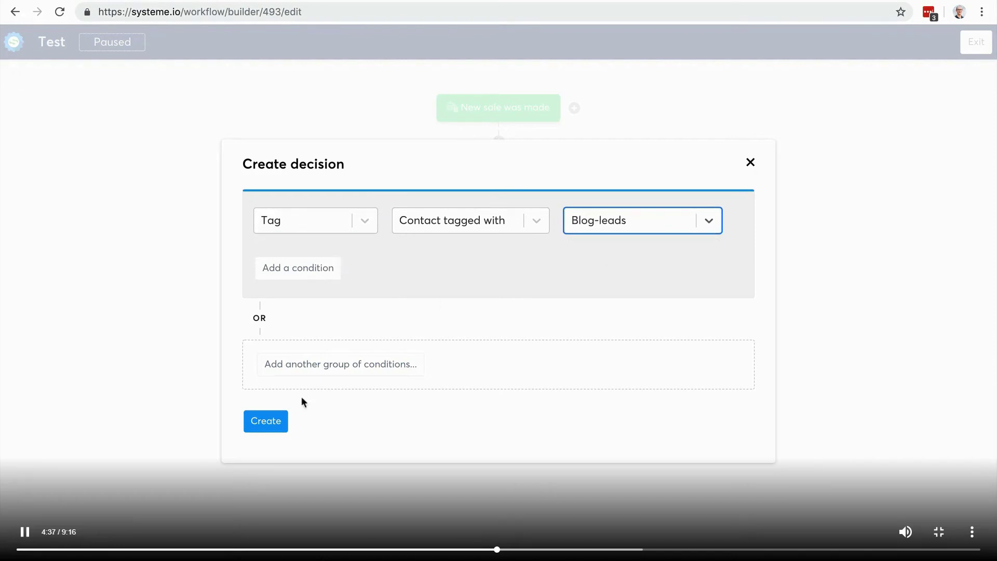
pyautogui.click(266, 423)
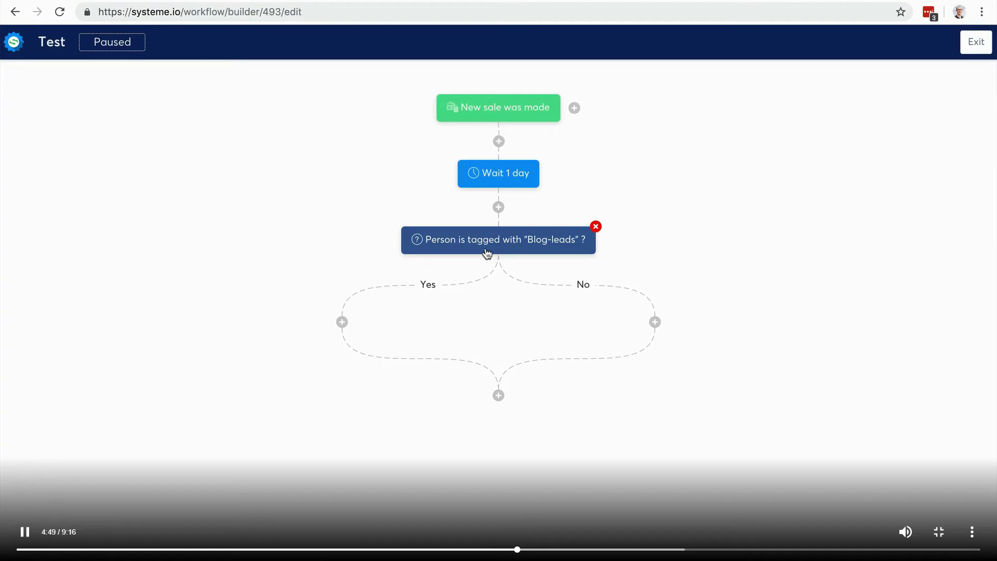
# Change the workflow trigger to Form subscribed on the Optin form.
pyautogui.click(503, 106)
pyautogui.click(457, 263)
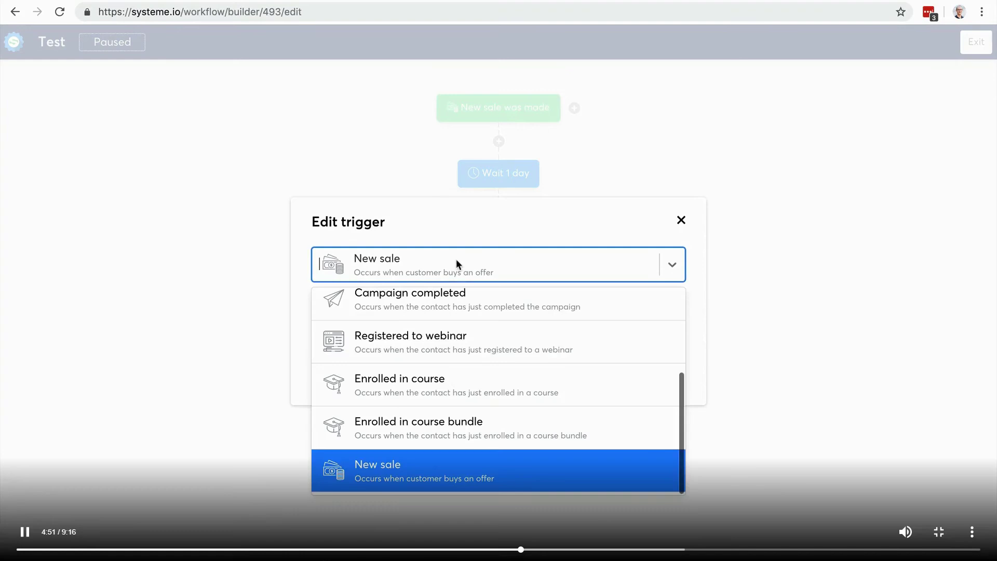
pyautogui.scroll(3, 457, 333)
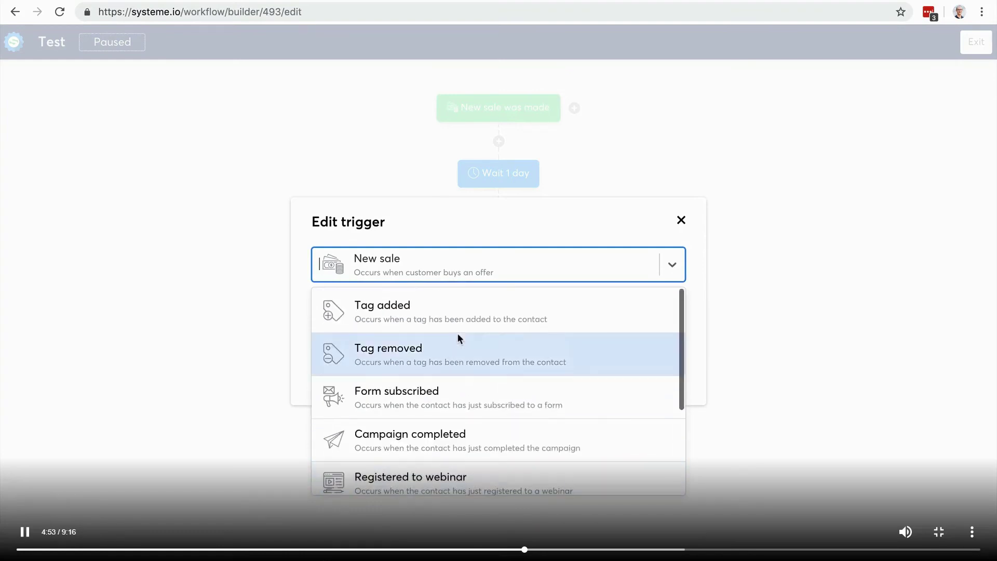
pyautogui.scroll(-1, 458, 332)
pyautogui.click(457, 333)
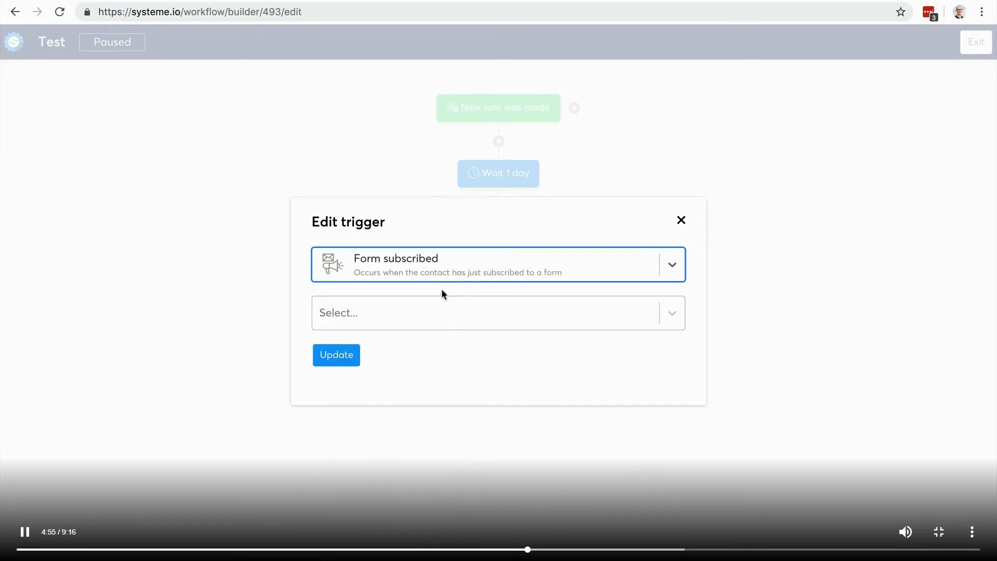
pyautogui.click(436, 314)
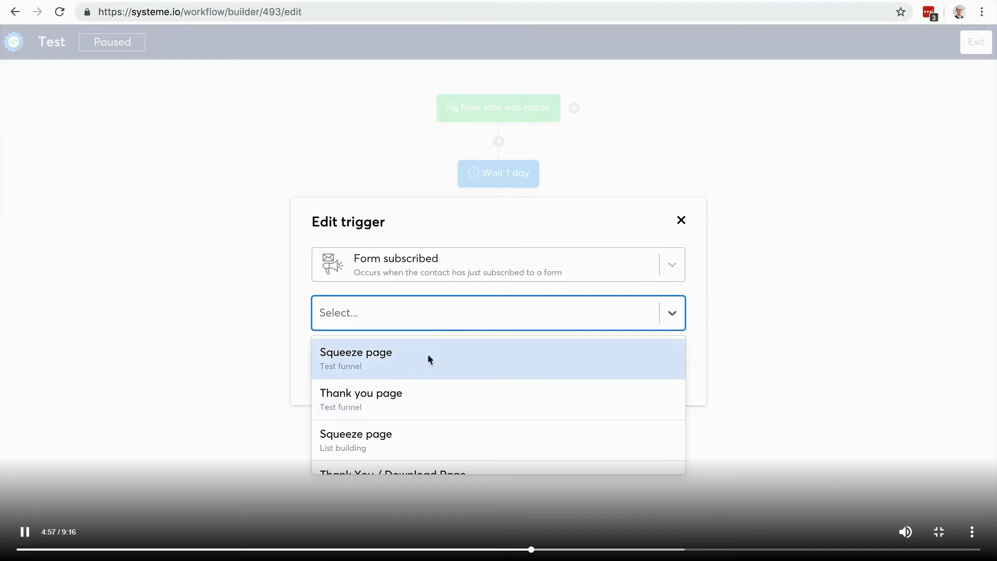
pyautogui.scroll(-4, 427, 358)
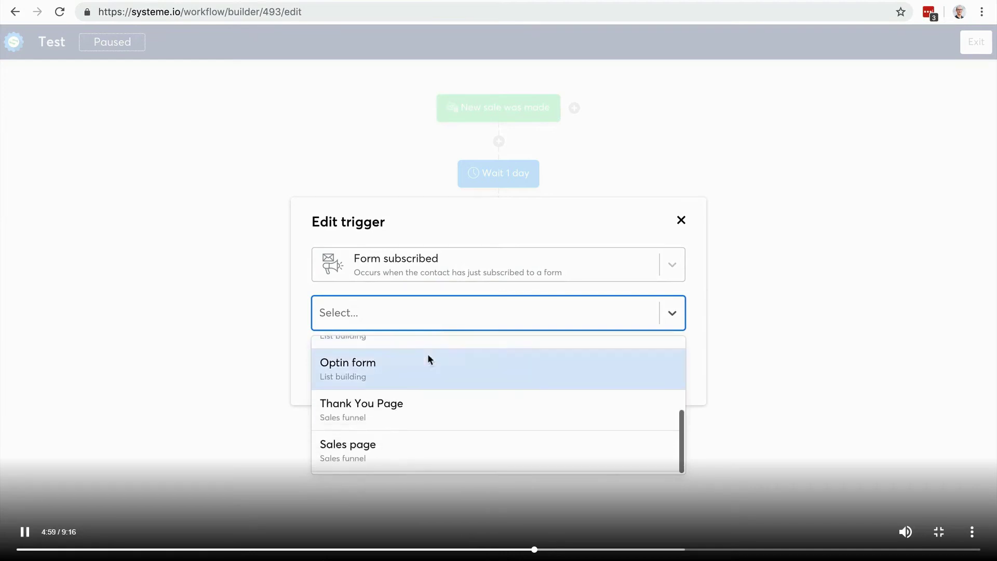
pyautogui.click(401, 367)
pyautogui.click(335, 355)
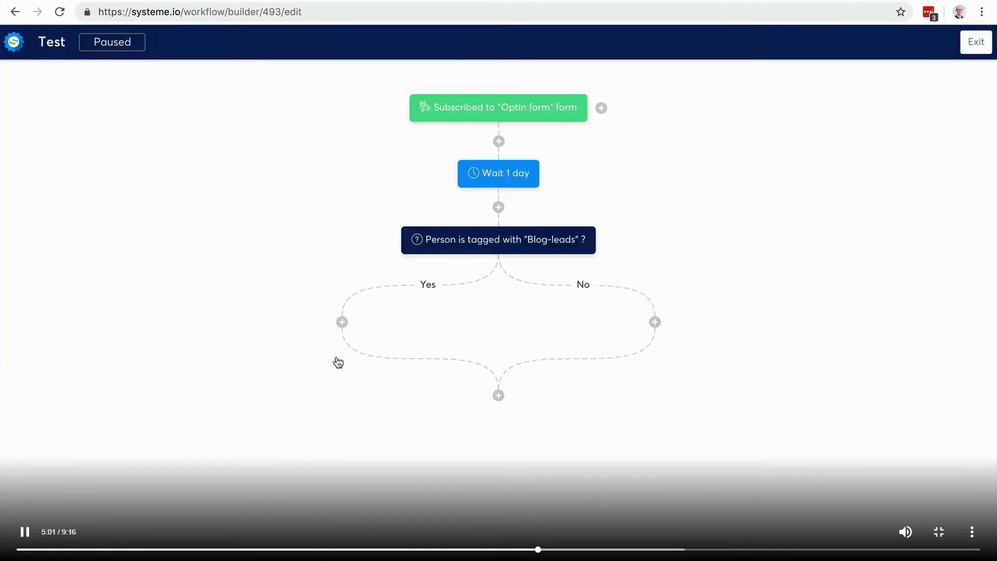
# Insert a Subscribe to campaign action for '5 day coaching course' right after the trigger.
pyautogui.moveTo(463, 114)
pyautogui.click(499, 141)
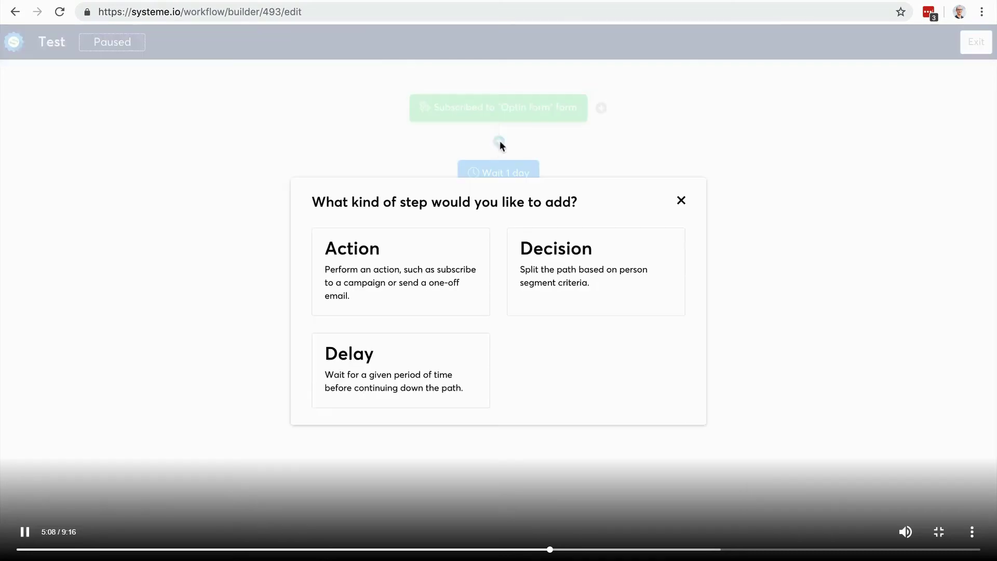
pyautogui.click(396, 260)
pyautogui.click(390, 272)
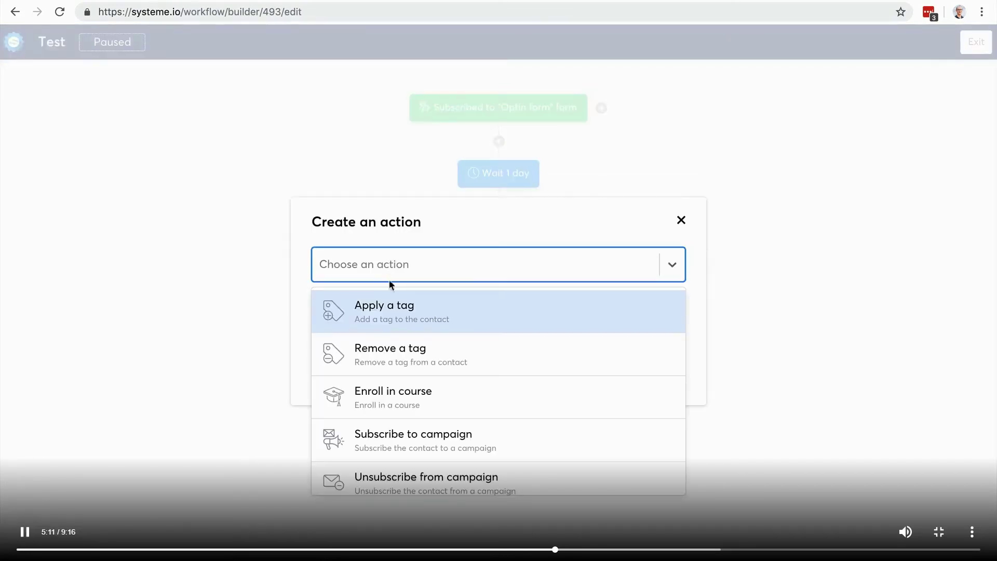
pyautogui.scroll(-2, 435, 345)
pyautogui.click(429, 353)
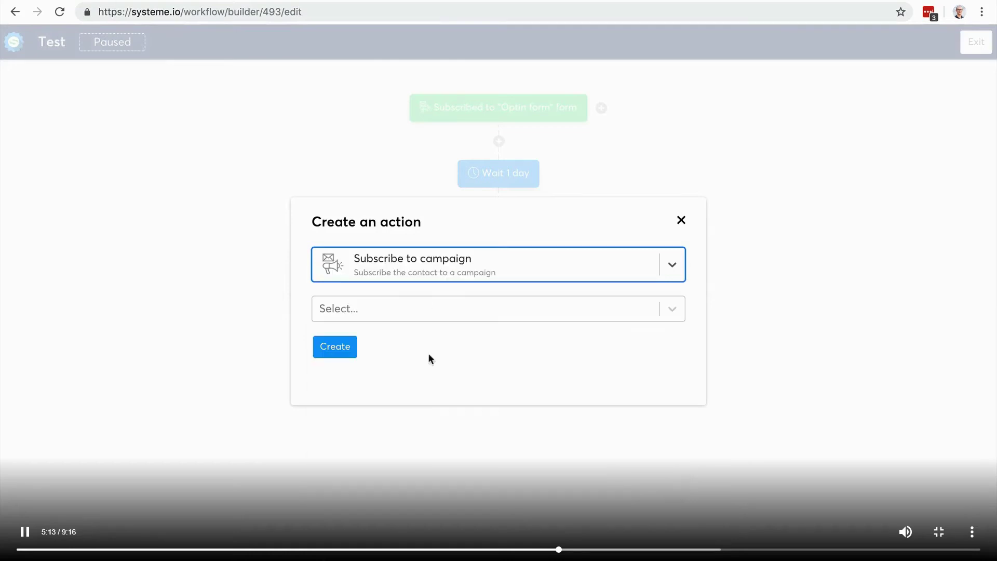
pyautogui.click(432, 308)
pyautogui.click(421, 344)
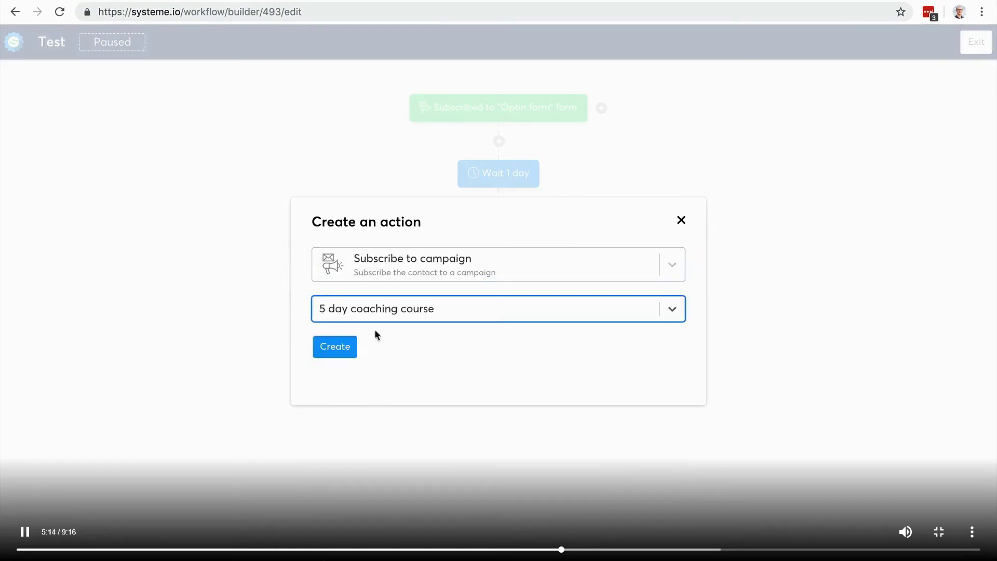
pyautogui.click(326, 347)
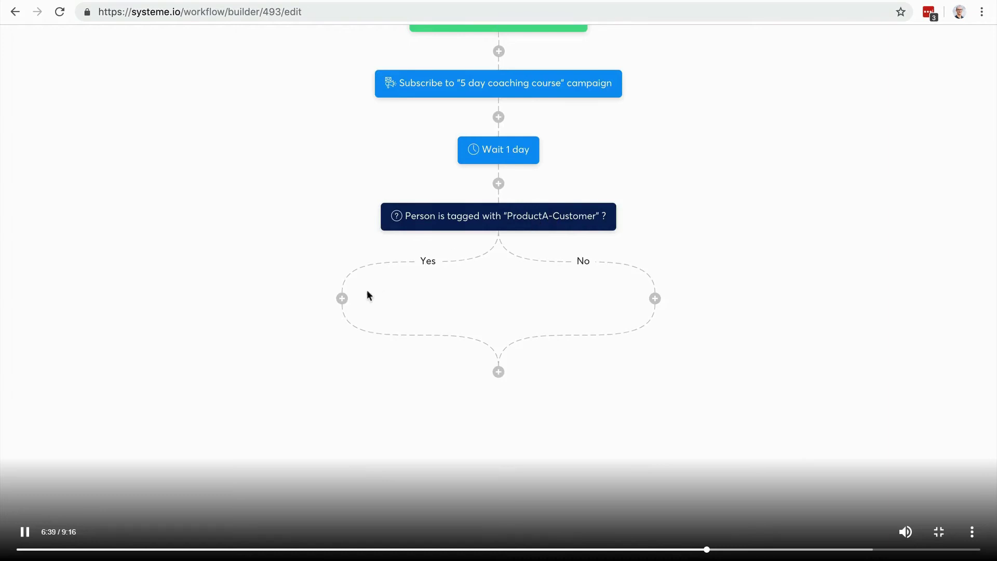
# Start a new step on the decision's Yes branch, to unsubscribe from the 5 day coaching course campaign.
pyautogui.click(342, 299)
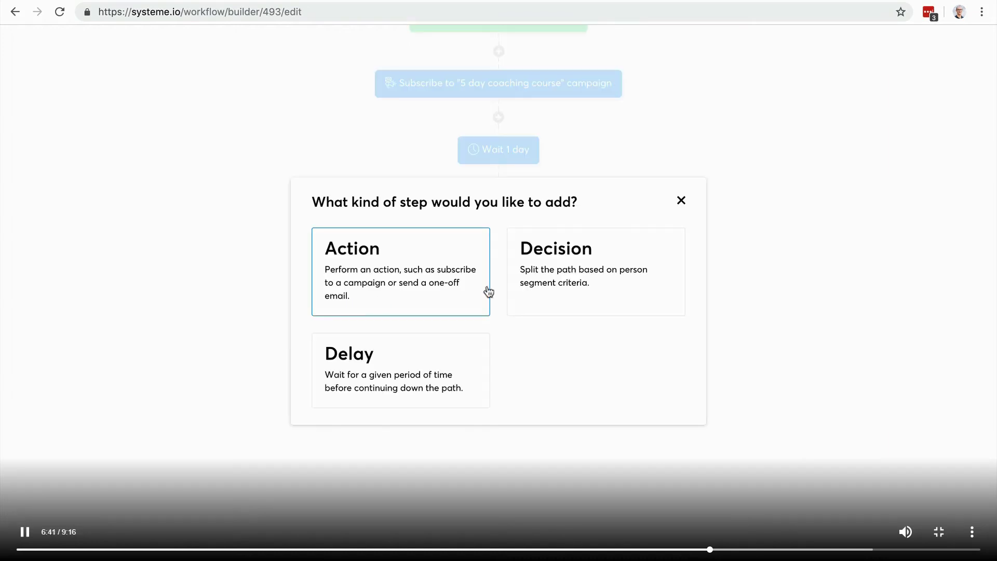